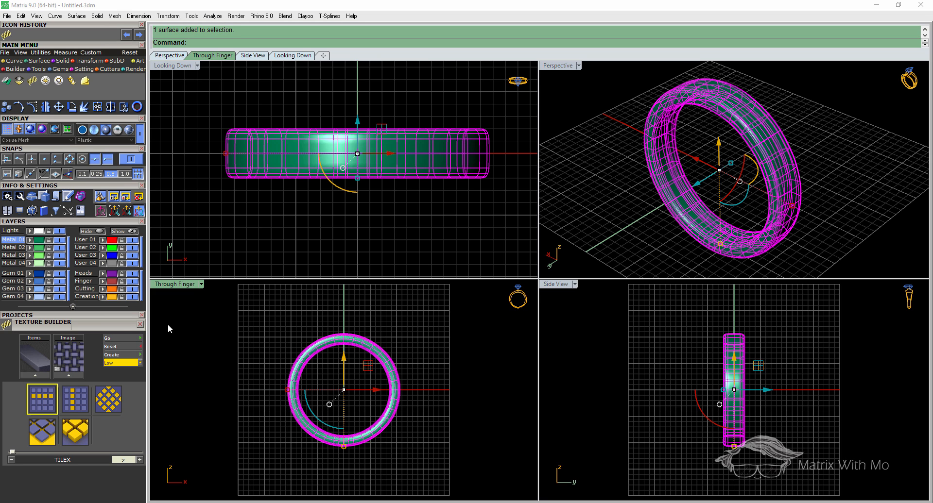
- Load the selected ring band into the Texture Builder and choose Marble as the texture image
click(35, 375)
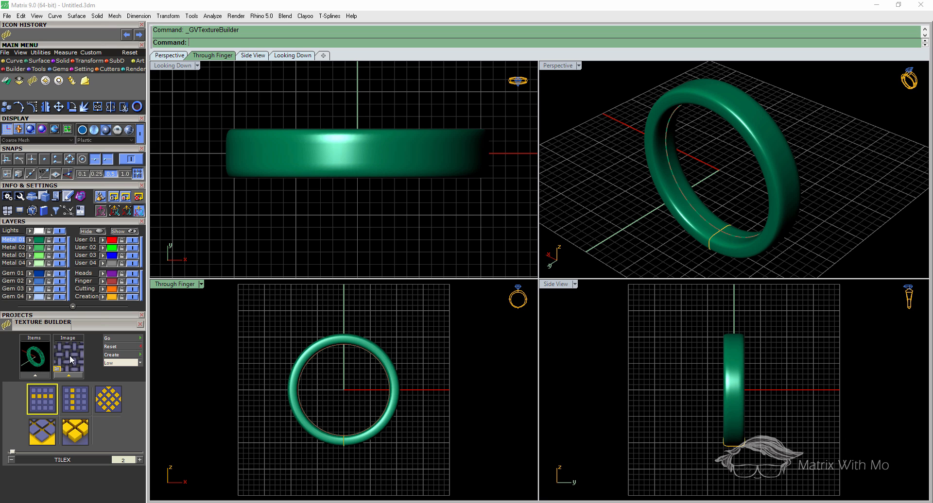
click(68, 375)
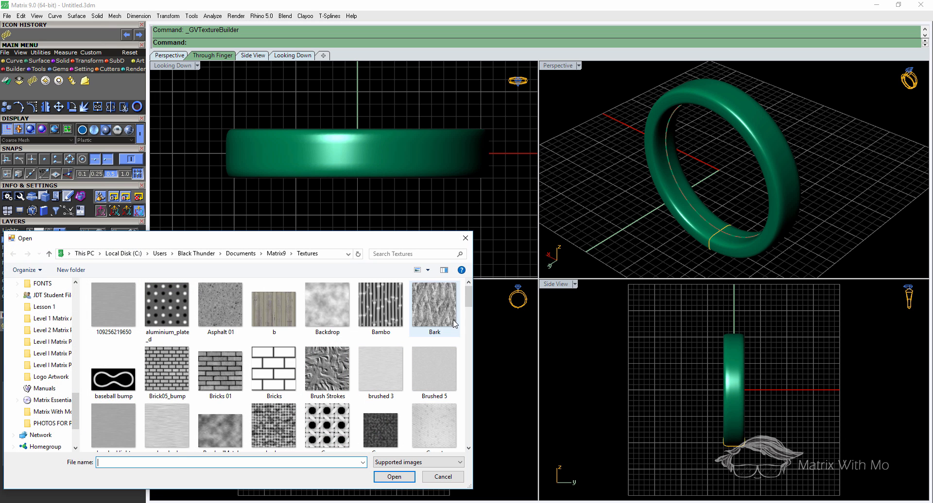
drag(469, 297, 466, 362)
click(274, 389)
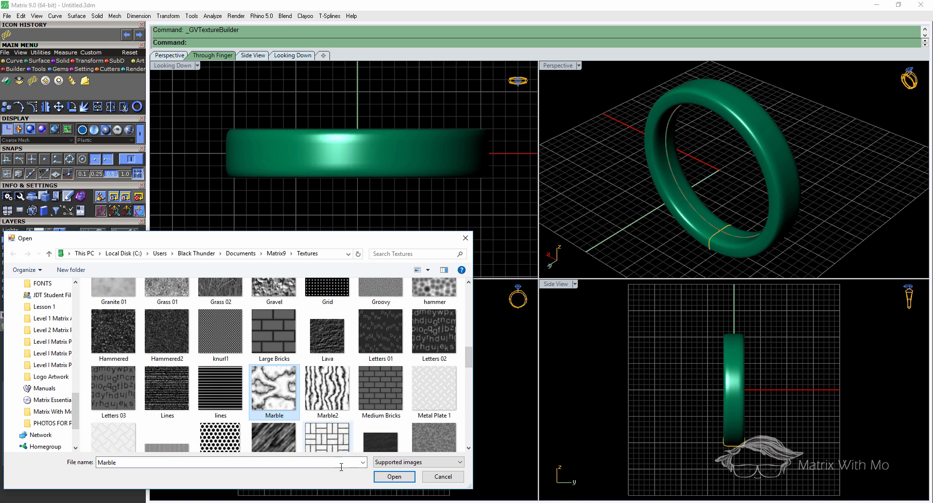
click(392, 479)
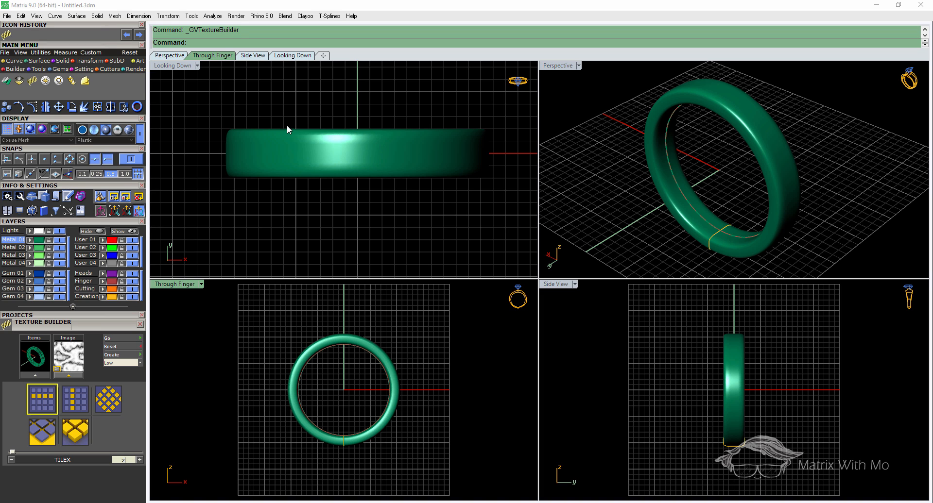
- Apply the texture to the ring band by reloading it as the item, and set the panel type to High
click(280, 152)
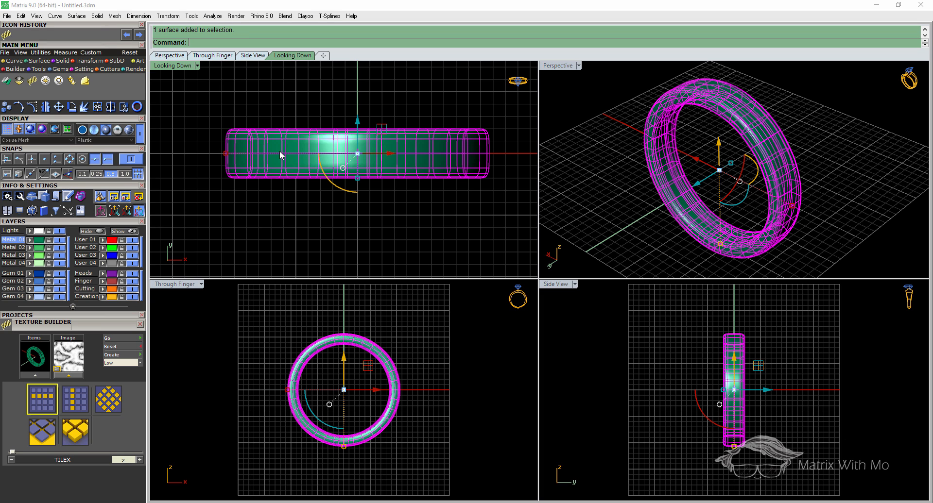
click(36, 376)
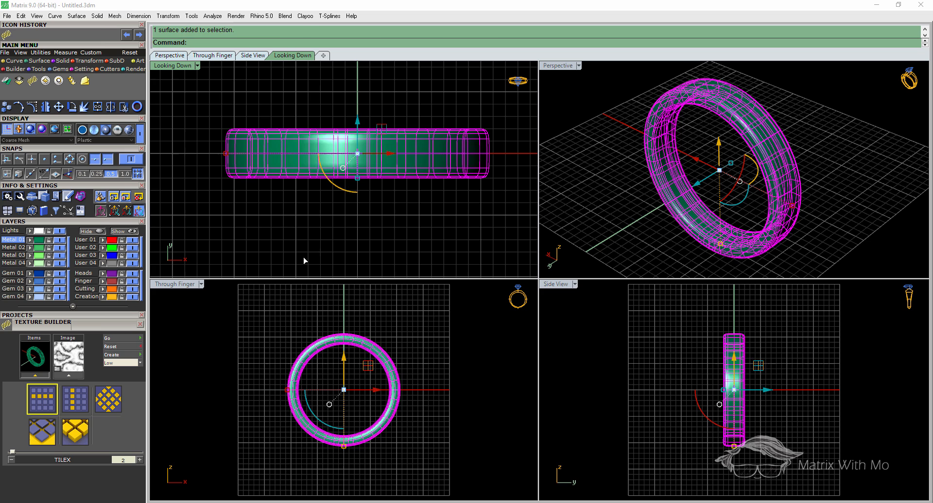
click(206, 334)
click(141, 363)
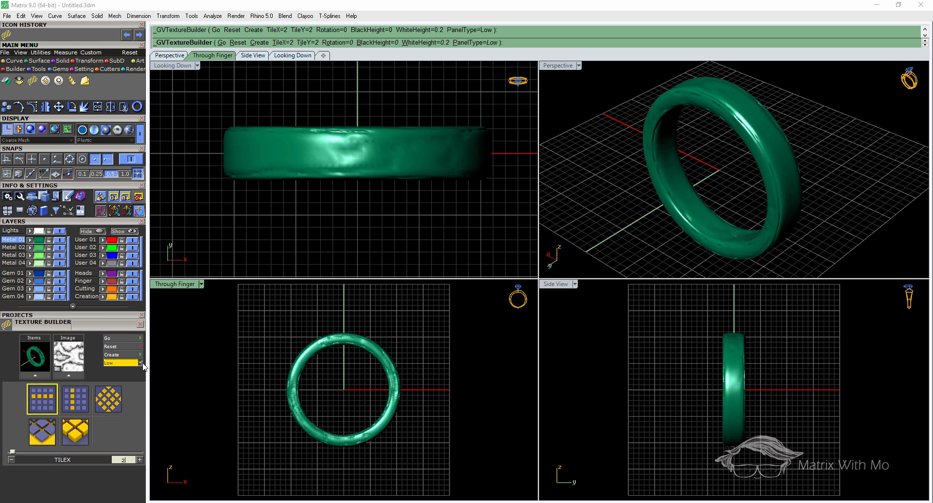
click(128, 389)
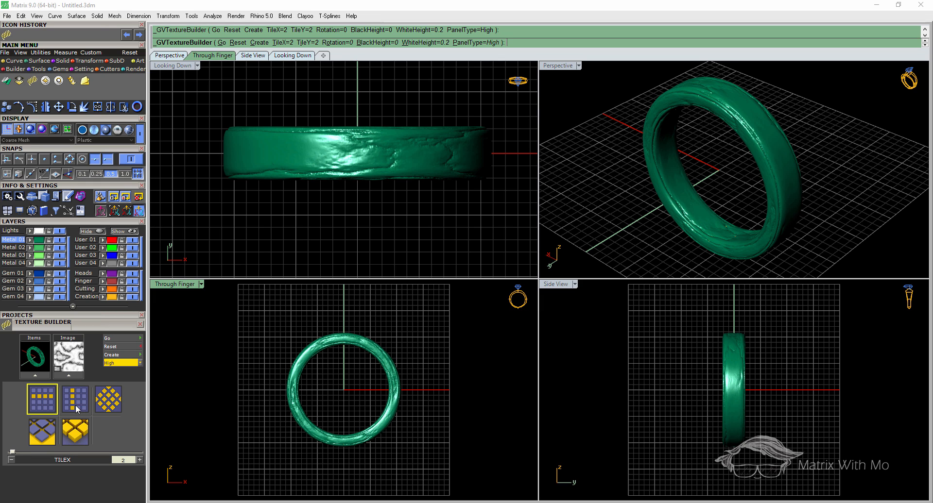
- Set the texture's TileX to 5, TileY to 10 and rotation to 25
drag(12, 452, 20, 453)
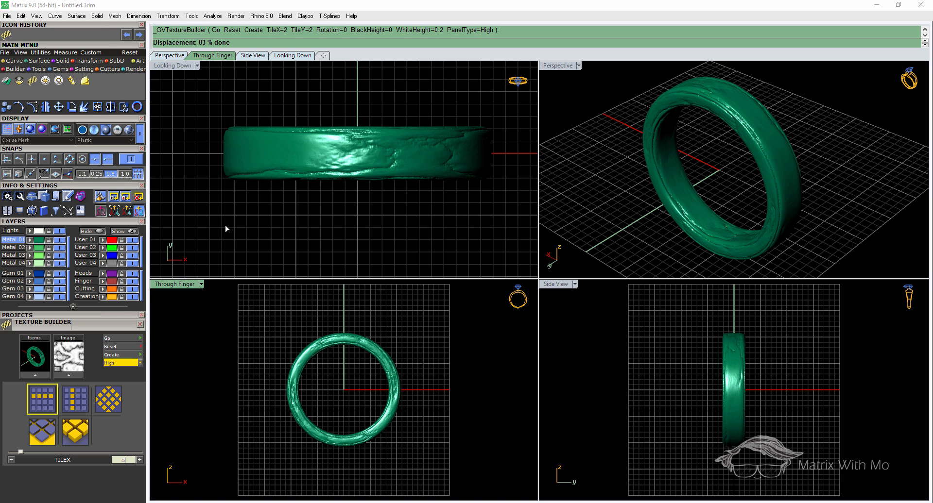
click(77, 399)
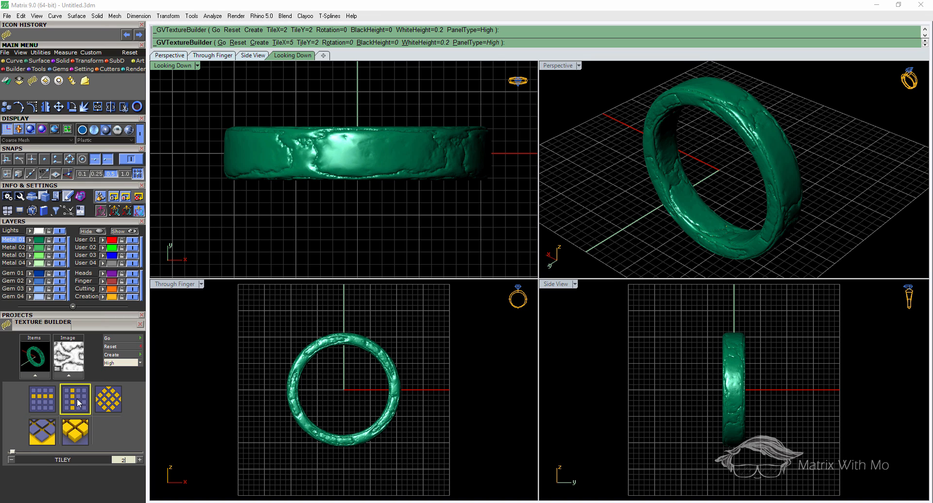
drag(12, 451, 34, 451)
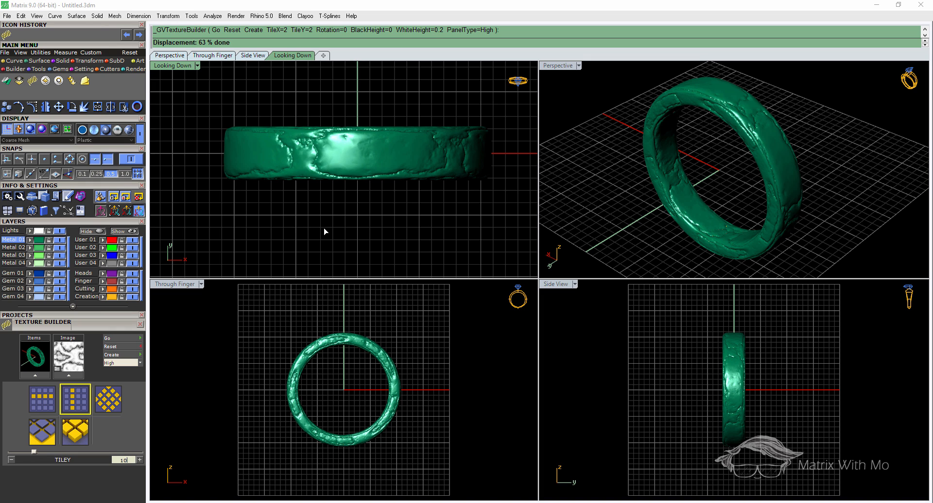
click(110, 404)
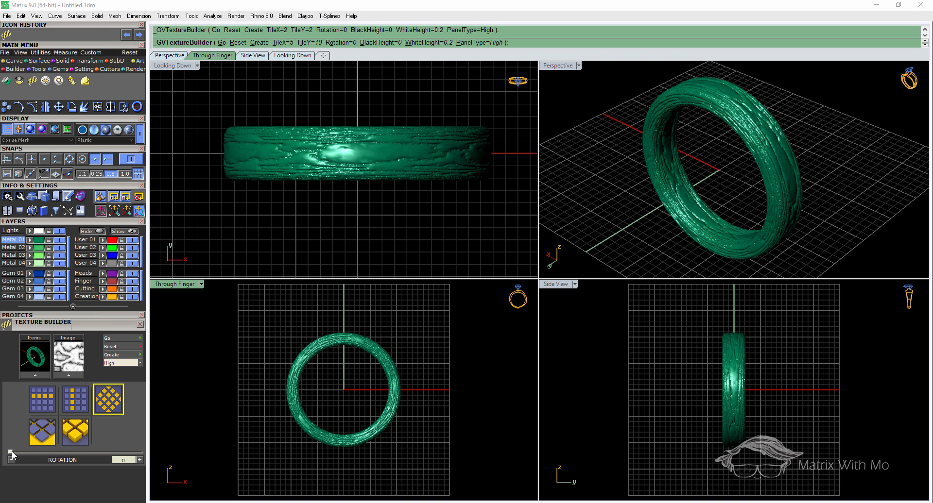
drag(12, 452, 27, 452)
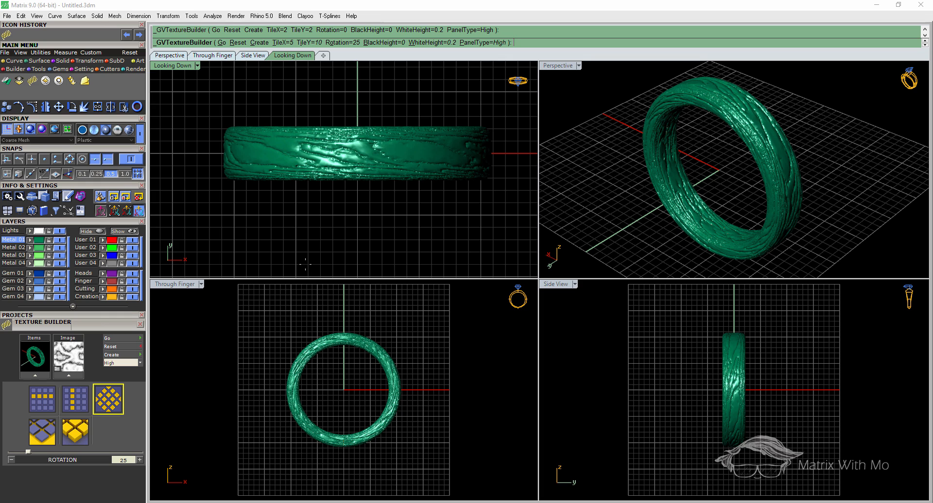
- Set the texture's black height to -0.1 mm and white height to 0.3 mm
click(53, 440)
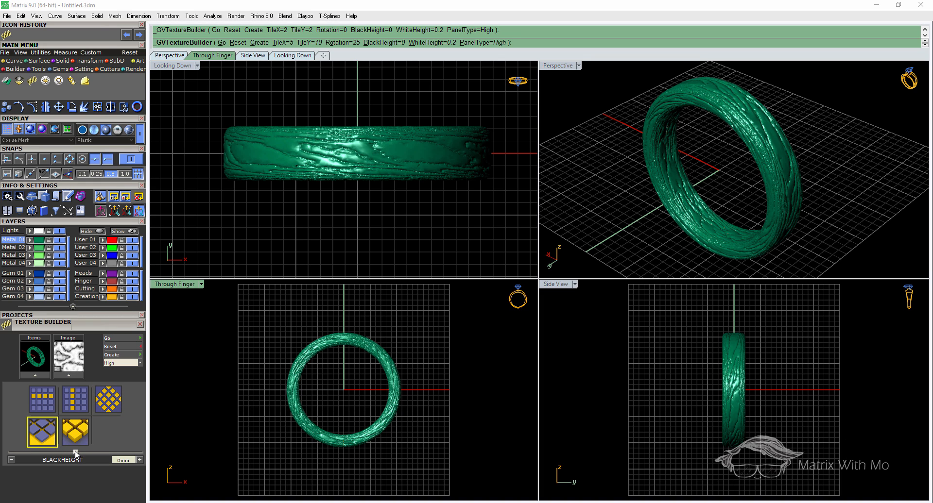
drag(76, 452, 73, 452)
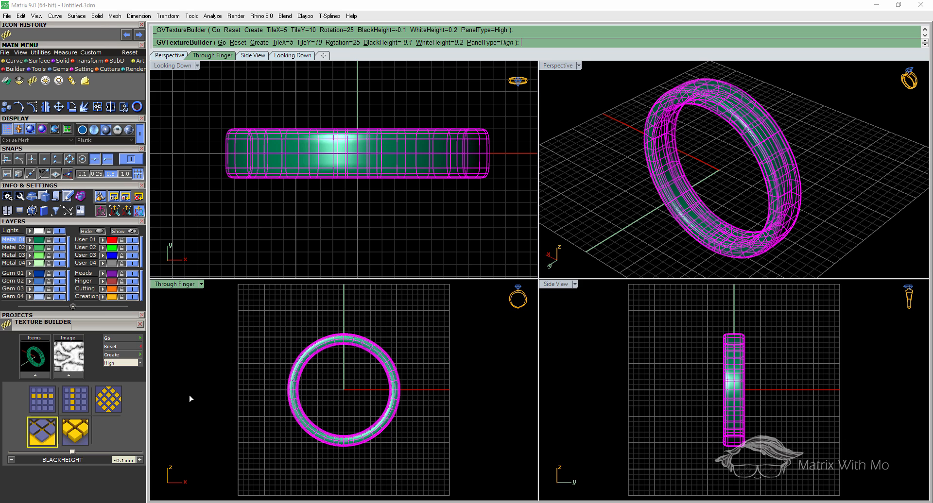
click(86, 422)
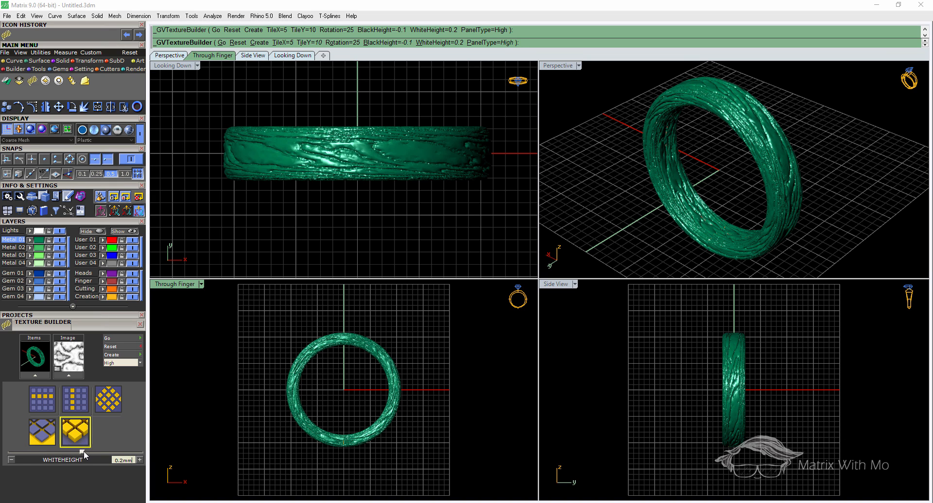
drag(84, 453, 88, 453)
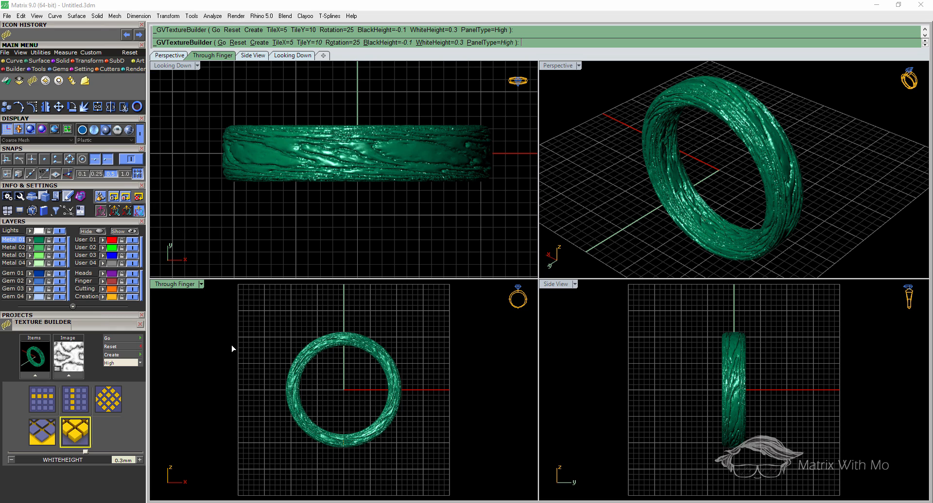
- Inspect the textured ring in a maximized Perspective view and finish the Texture Builder command
click(557, 66)
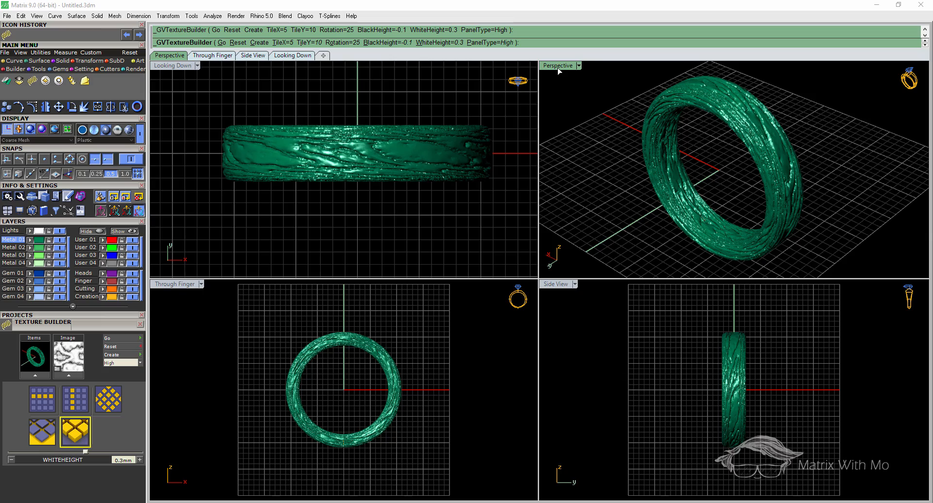
double_click(557, 66)
right_drag(693, 236, 500, 260)
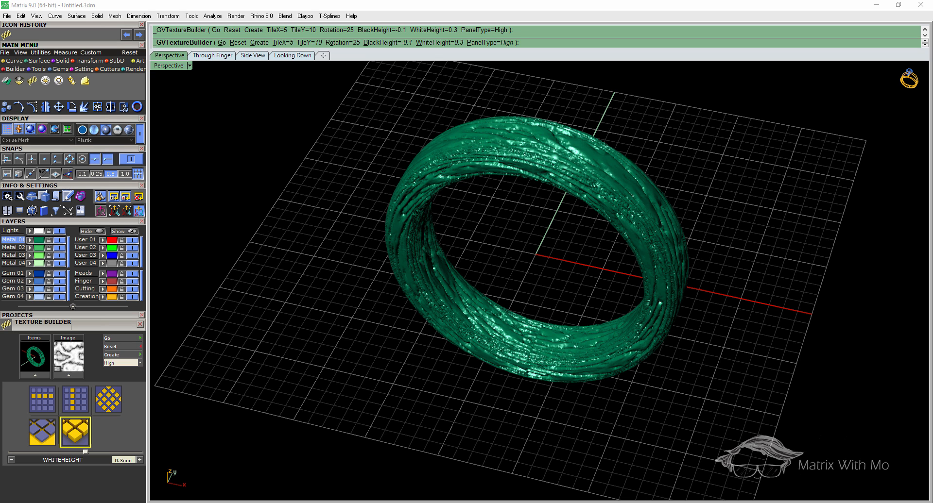
right_drag(506, 258, 527, 256)
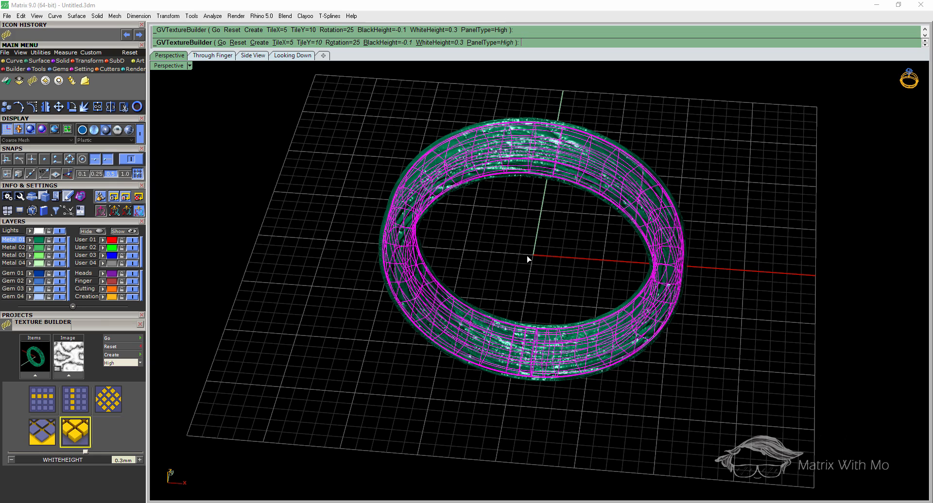
key(Escape)
- Move the textured mesh away from the plain ring to compare them, and undo the move
right_drag(538, 254, 590, 196)
click(590, 197)
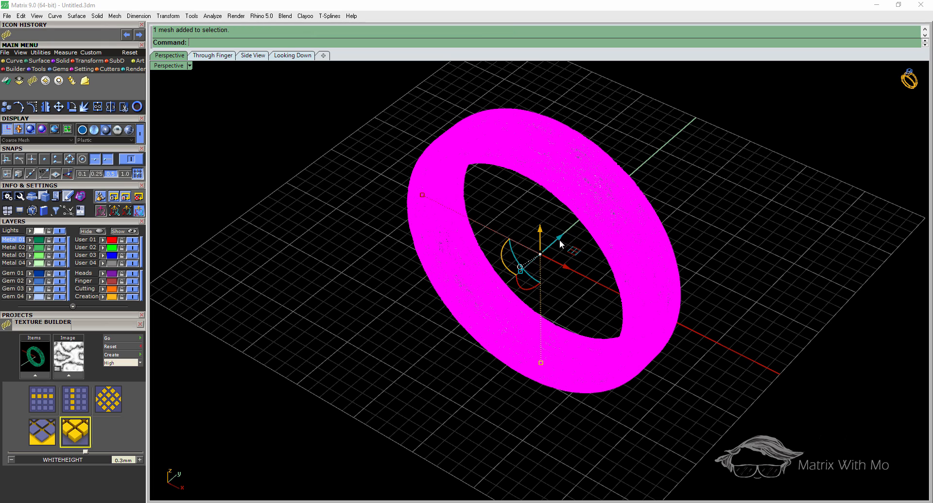
key(alt)
drag(559, 240, 617, 189)
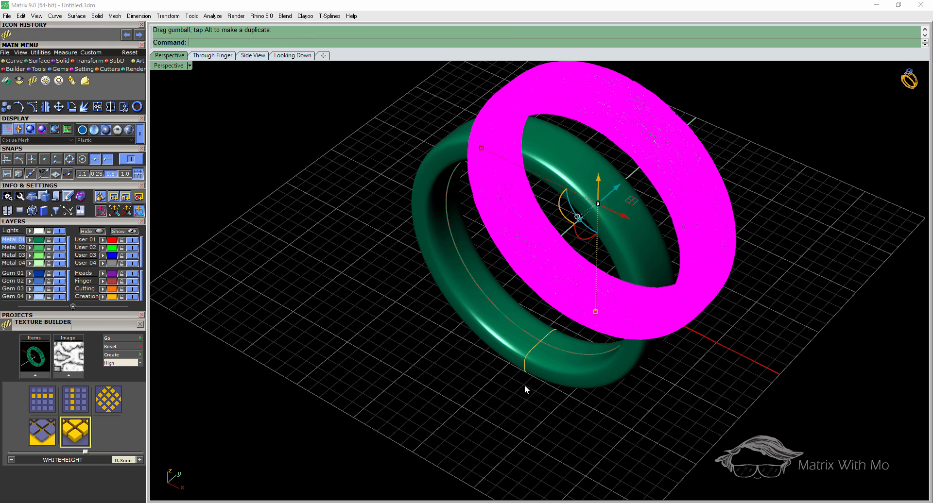
click(525, 387)
right_drag(669, 412, 644, 394)
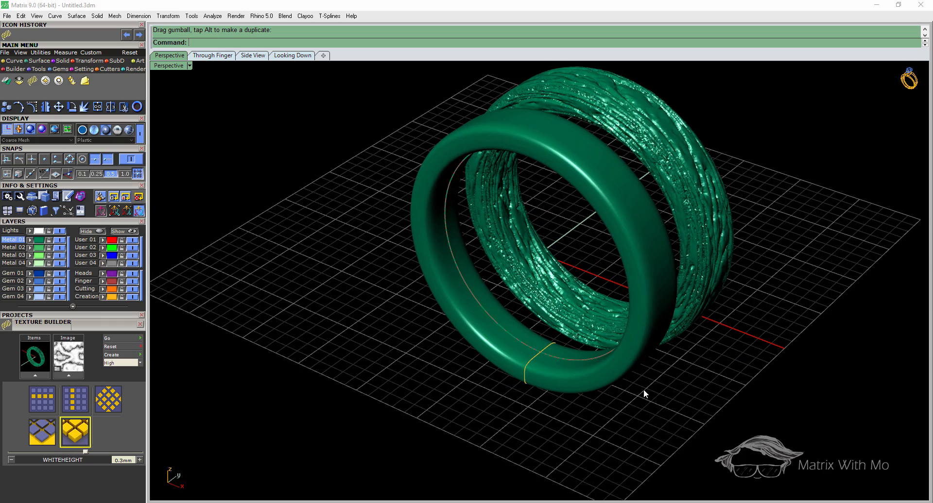
key(ctrl+z)
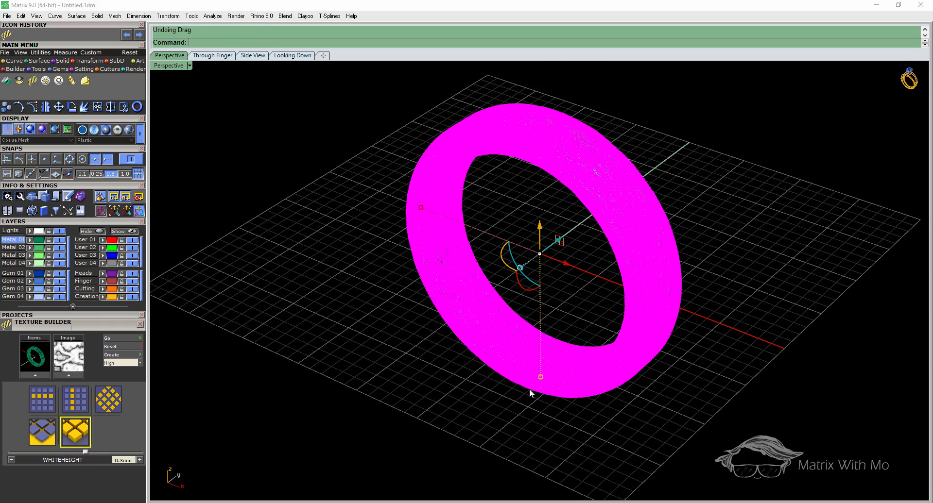
click(491, 387)
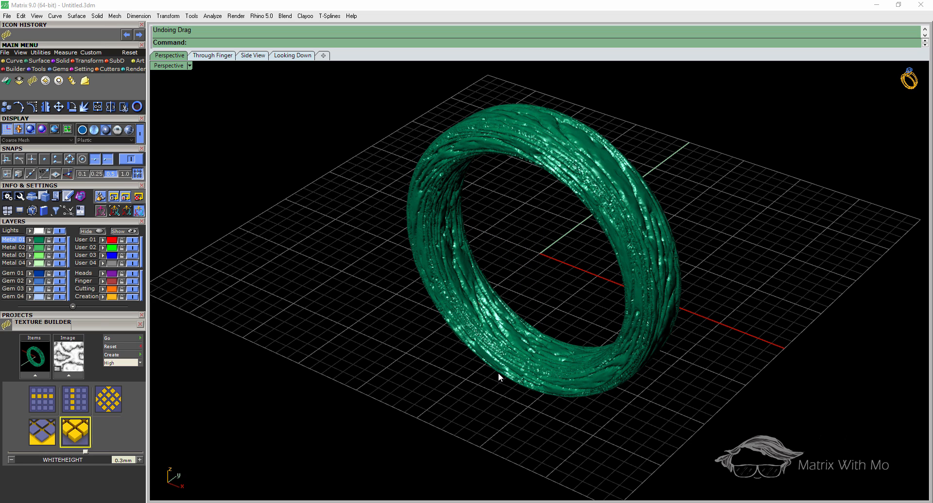
- Move the textured ring mesh to the Metal 02 layer and make that layer current
click(496, 373)
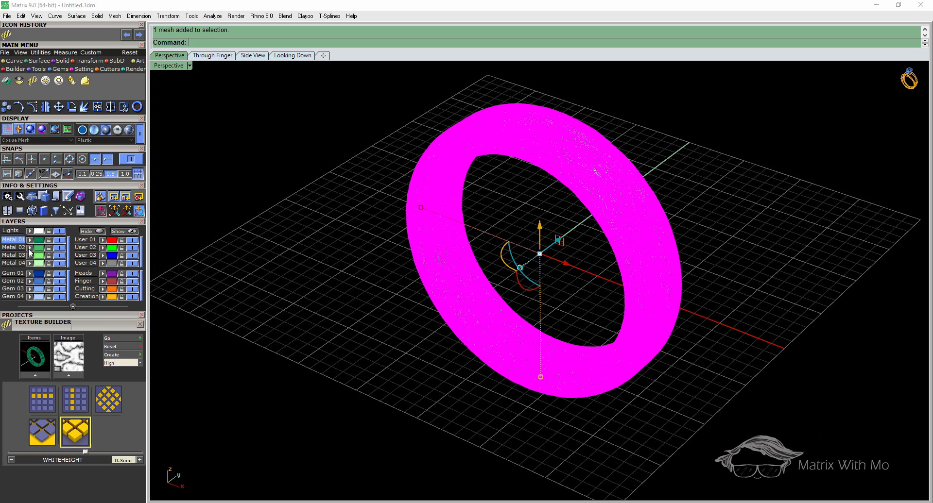
click(248, 276)
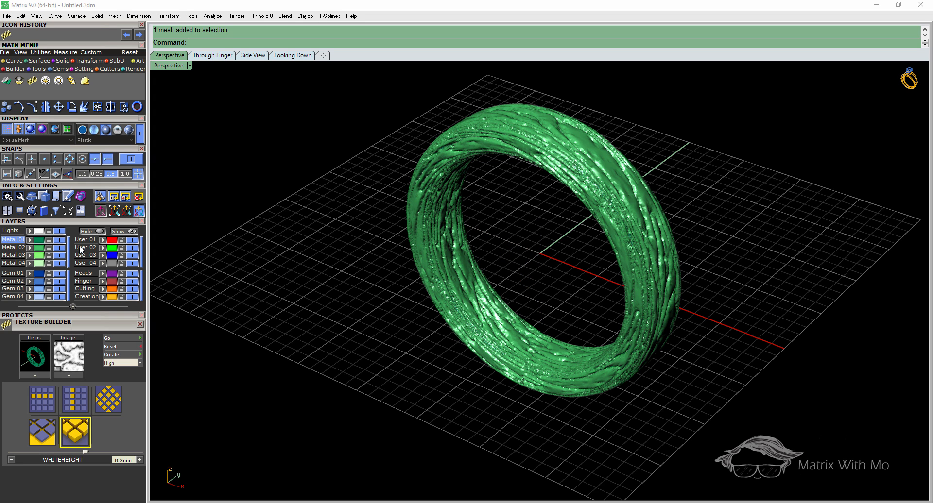
click(25, 247)
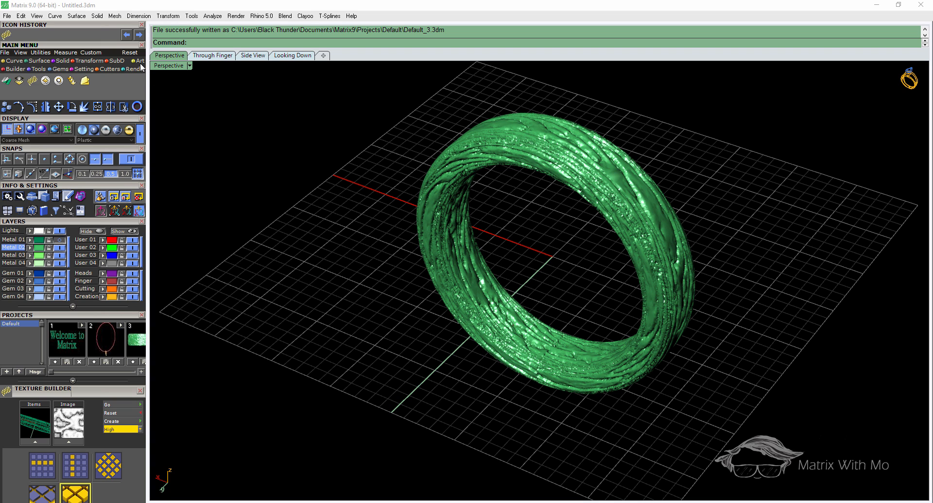
- Start Clayoo sculpting on the textured ring mesh
click(62, 82)
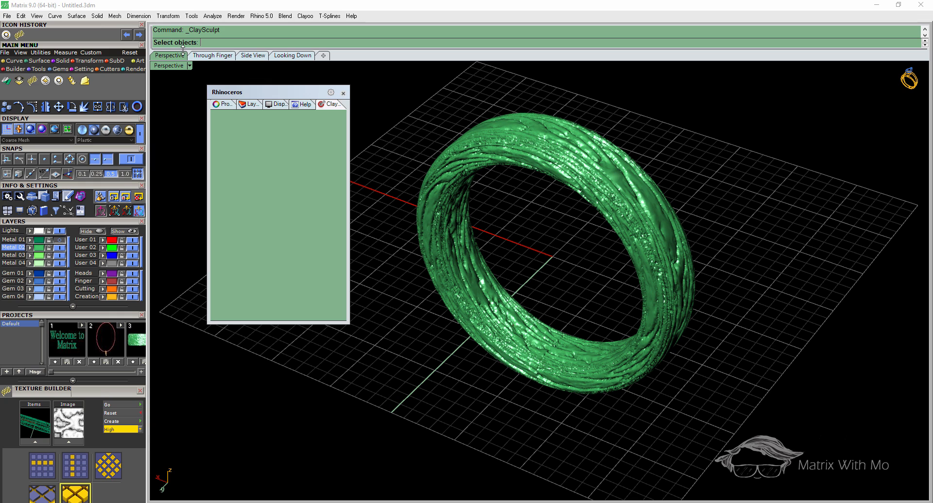
click(535, 130)
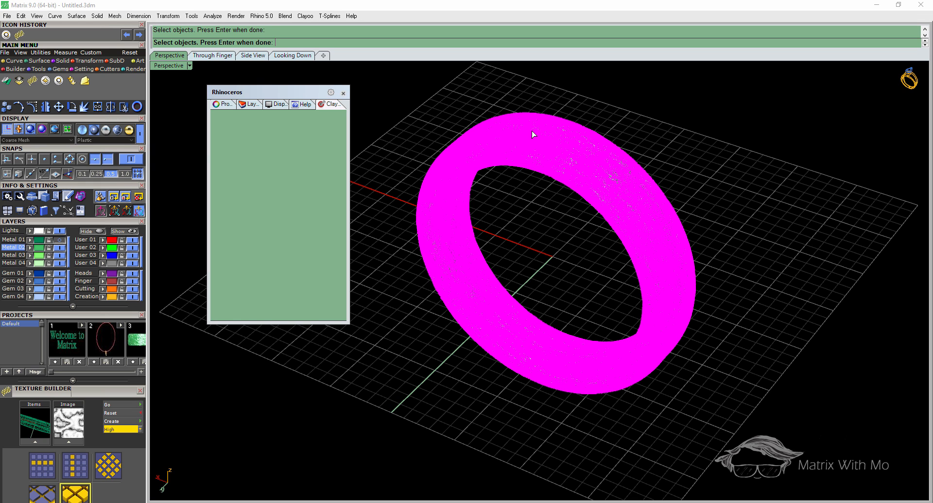
key(Return)
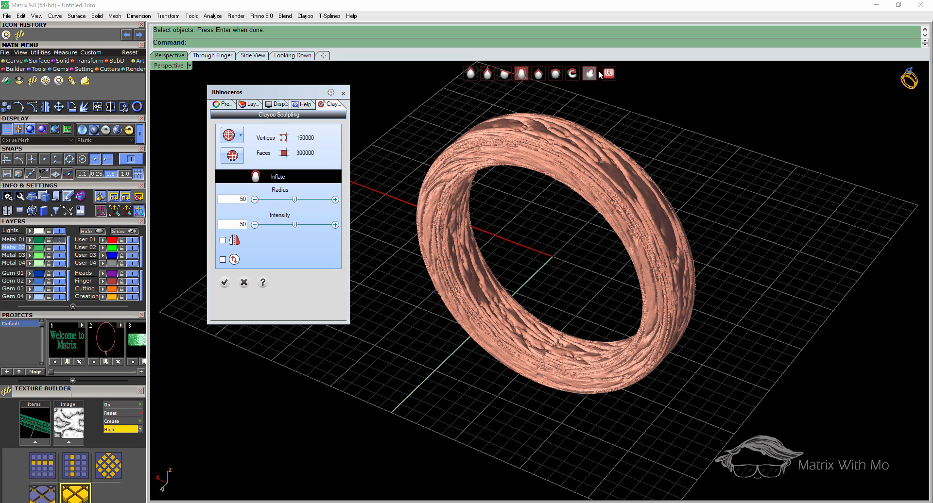
click(470, 77)
click(488, 74)
click(505, 74)
click(522, 75)
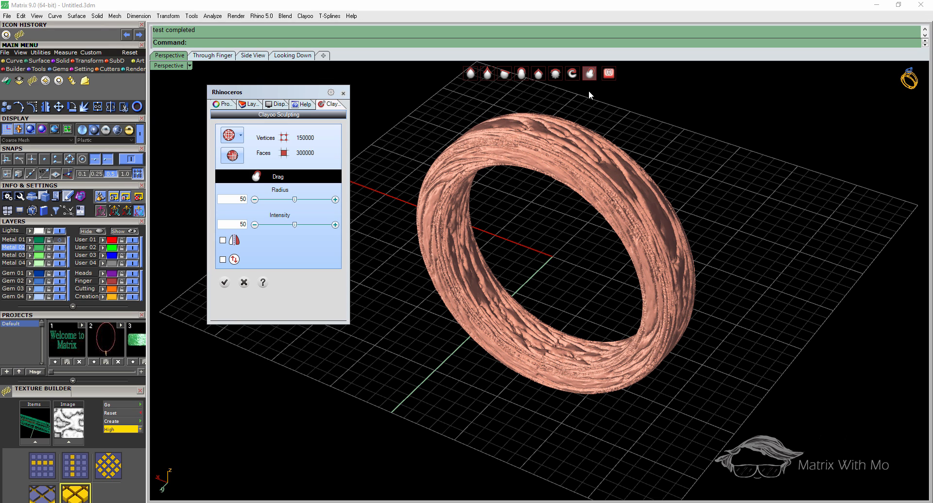
- Choose the Smooth sculpting brush, set its radius to 41 and turn on symmetry
click(558, 75)
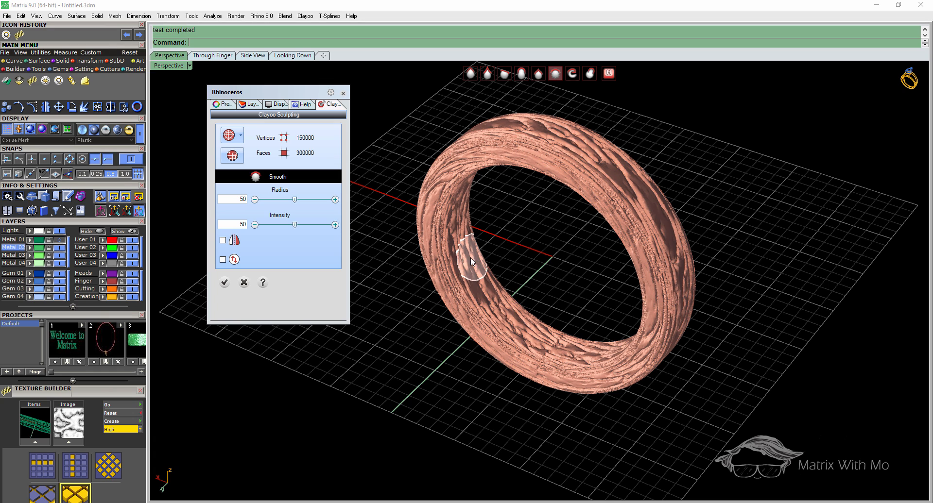
right_drag(535, 261, 246, 222)
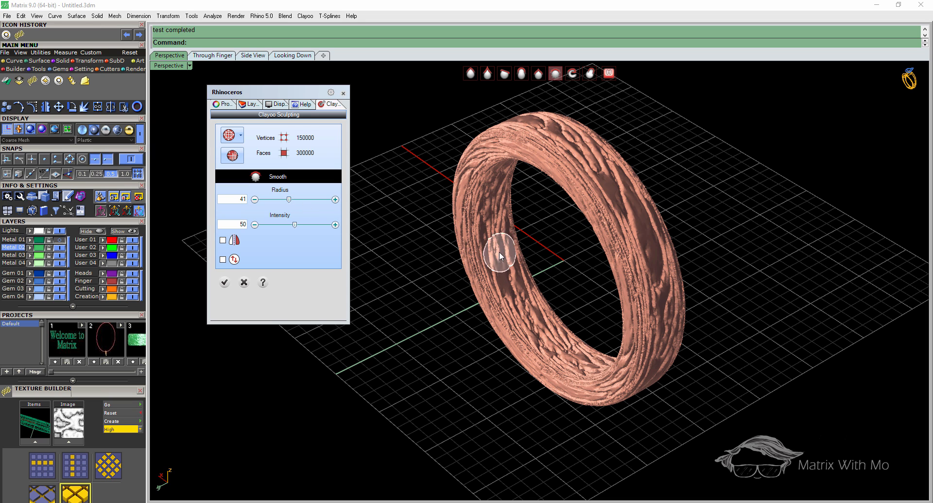
click(223, 241)
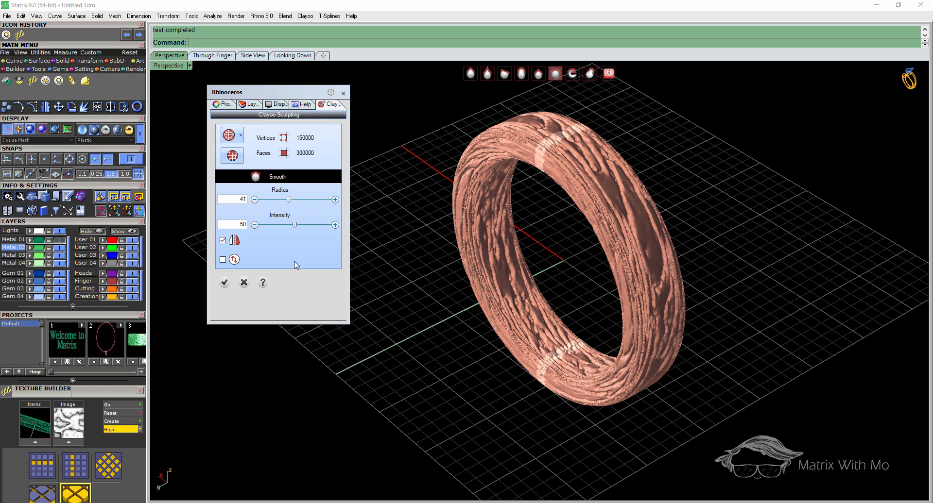
- Smooth the texture along the lower inside of the ring band, raising the brush intensity to 62
right_drag(382, 334, 494, 273)
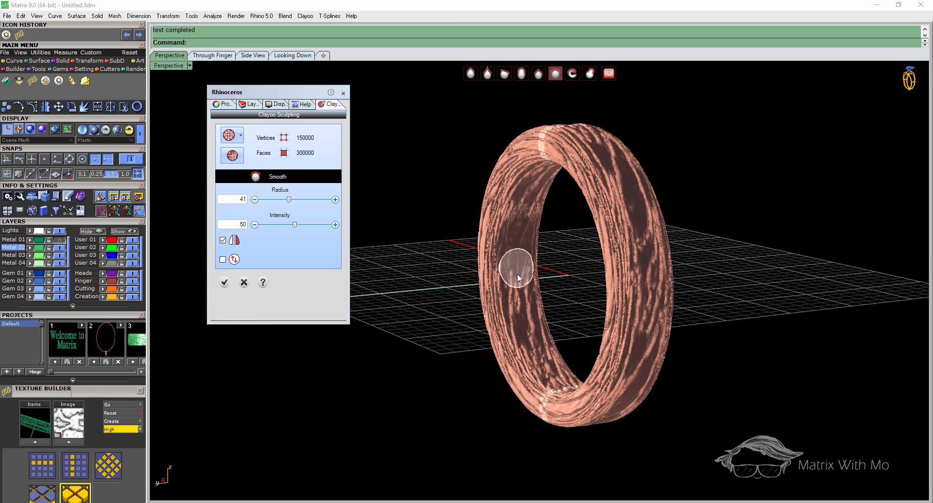
mouse_move(515, 225)
mouse_down()
mouse_move(525, 320)
mouse_move(509, 216)
mouse_up()
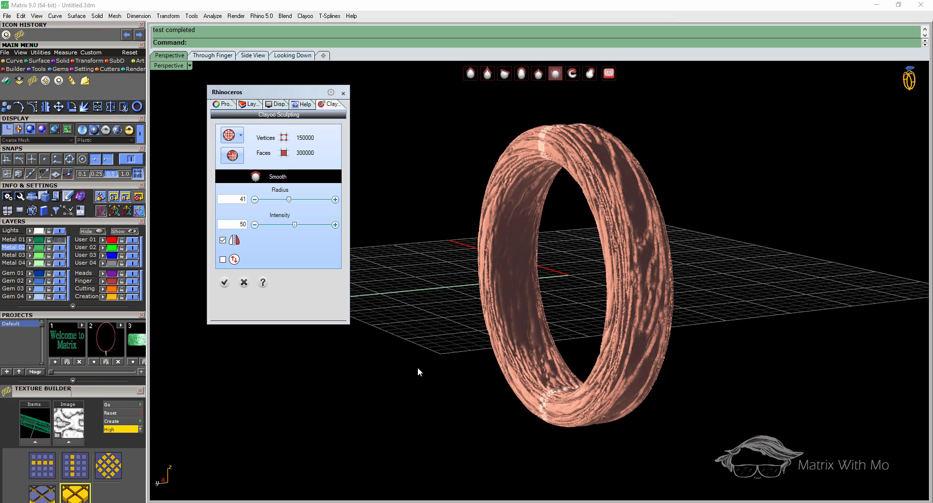
mouse_move(418, 372)
right_down()
mouse_move(479, 395)
mouse_move(456, 387)
right_up()
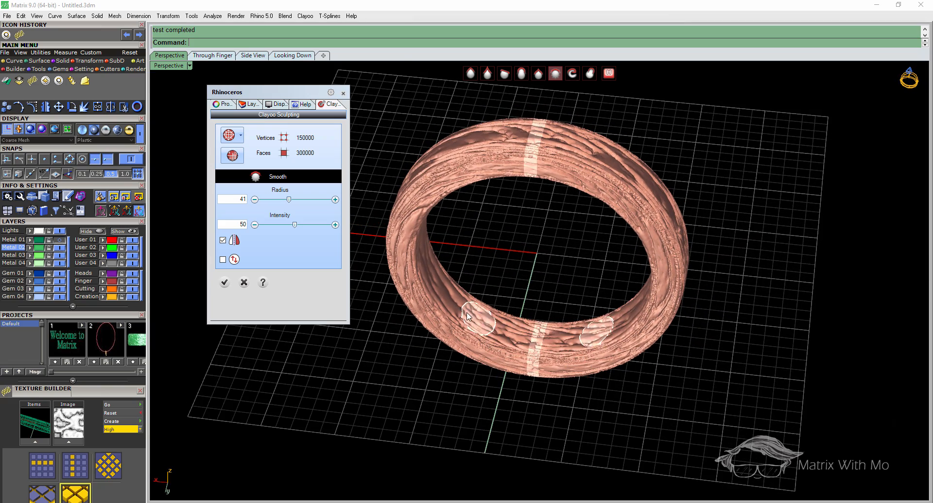
mouse_move(467, 313)
mouse_down()
mouse_move(551, 341)
mouse_move(613, 325)
mouse_move(579, 344)
mouse_move(476, 320)
mouse_up()
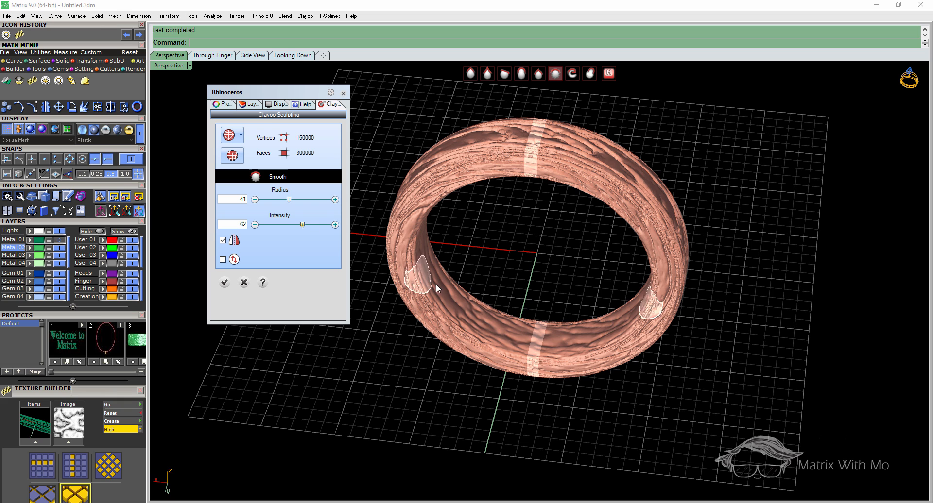
mouse_move(547, 339)
mouse_down()
mouse_move(465, 312)
mouse_move(446, 292)
mouse_move(522, 336)
mouse_move(486, 323)
mouse_move(574, 344)
mouse_move(432, 287)
mouse_move(458, 294)
mouse_up()
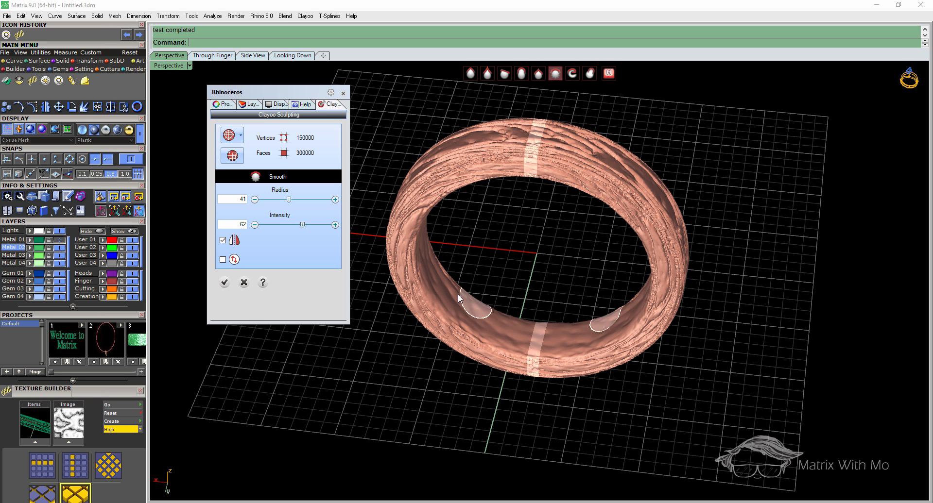
- Smooth the rest of the band's inner surface, working around the ring from the other viewing sides
right_drag(680, 412, 576, 252)
drag(556, 224, 524, 265)
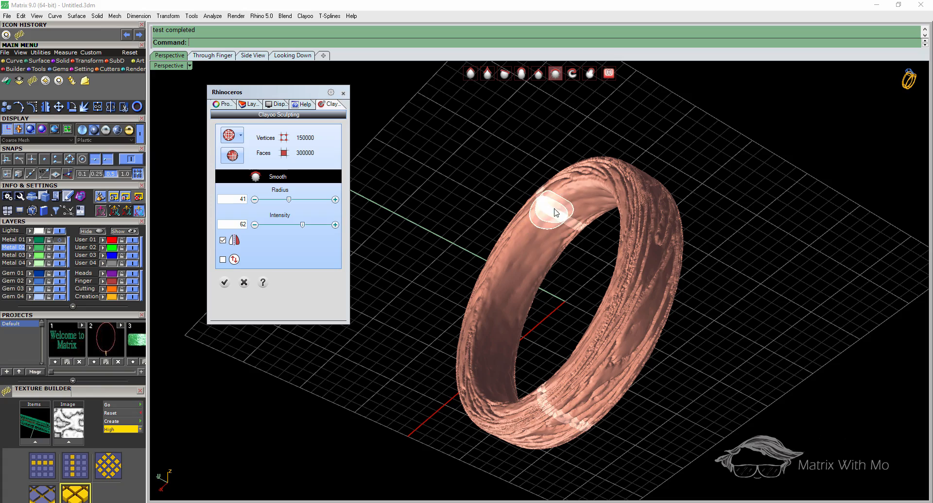
right_drag(736, 266, 467, 218)
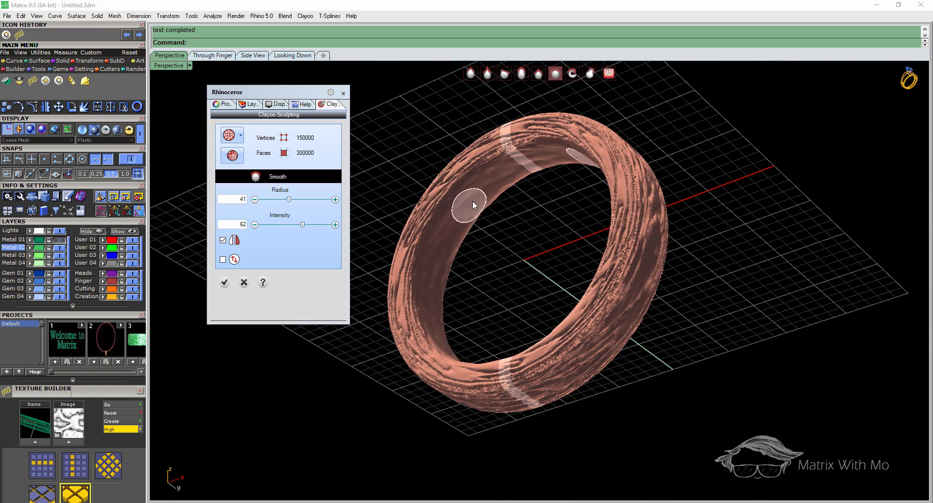
right_drag(453, 234, 485, 185)
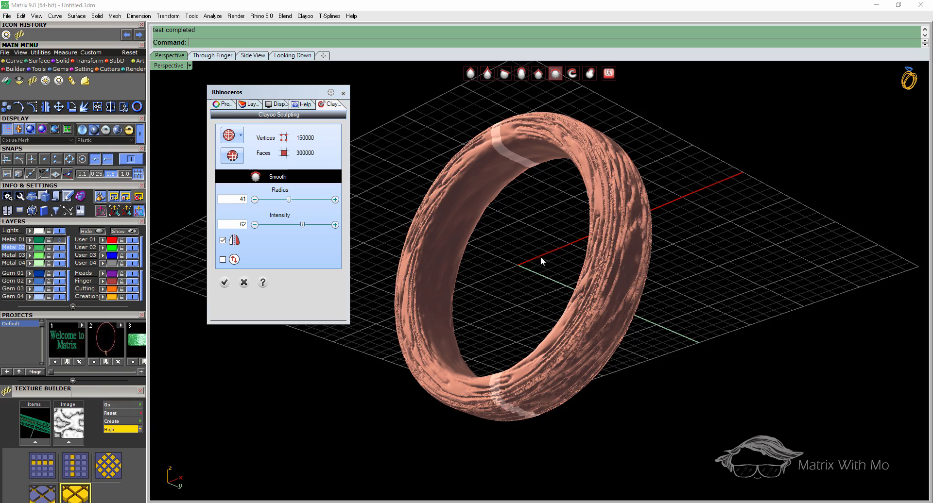
right_drag(541, 257, 702, 329)
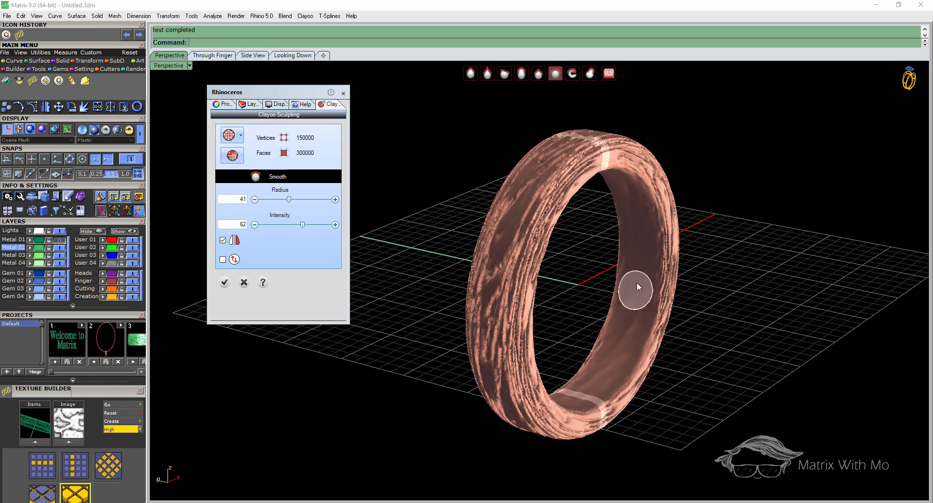
mouse_move(666, 340)
right_down()
mouse_move(721, 375)
mouse_move(351, 357)
mouse_move(343, 377)
mouse_move(507, 385)
mouse_move(677, 373)
mouse_move(476, 266)
mouse_move(523, 237)
mouse_move(487, 270)
mouse_move(465, 191)
right_up()
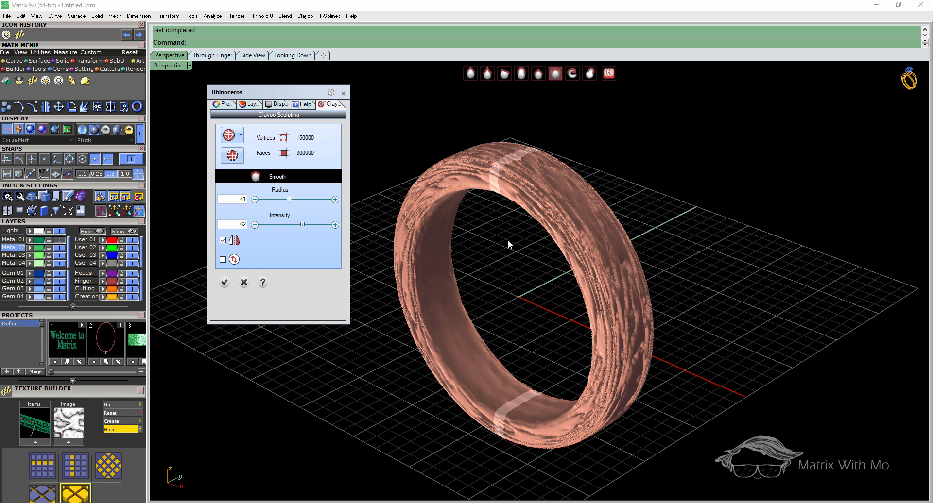
- Set the Smooth brush radius to 29 and smooth the texture off one side face of the ring
right_drag(509, 243, 516, 266)
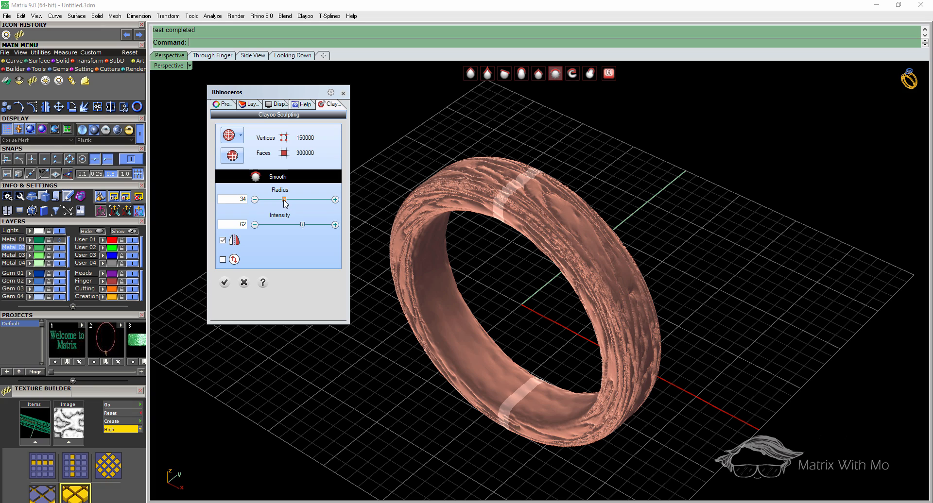
mouse_move(442, 225)
right_down()
mouse_move(508, 252)
mouse_move(509, 193)
right_up()
mouse_move(502, 181)
mouse_down()
mouse_move(473, 179)
mouse_move(486, 176)
mouse_move(425, 218)
mouse_move(439, 194)
mouse_move(404, 232)
mouse_move(407, 317)
mouse_move(411, 232)
mouse_move(411, 246)
mouse_move(401, 311)
mouse_move(430, 385)
mouse_move(464, 411)
mouse_move(538, 431)
mouse_move(599, 414)
mouse_move(653, 349)
mouse_move(662, 295)
mouse_move(627, 235)
mouse_move(558, 423)
mouse_move(603, 406)
mouse_up()
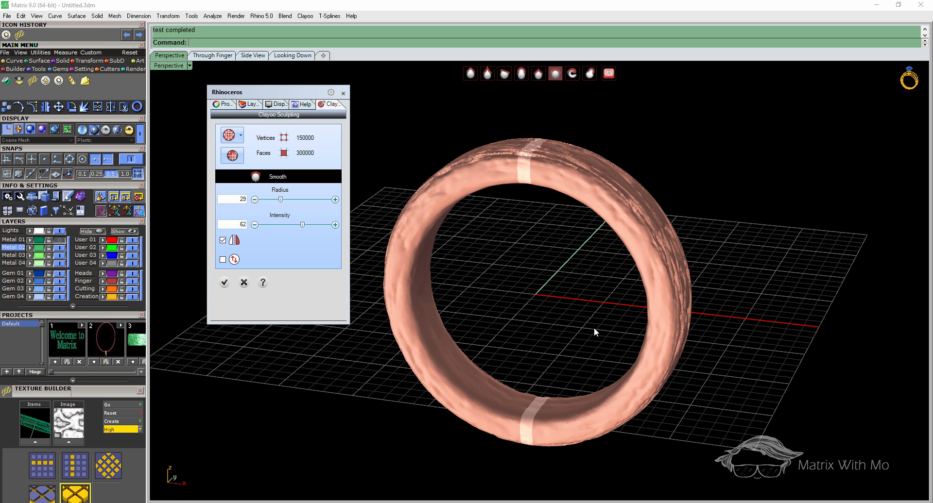
- Smooth the opposite side face of the ring with the same brush, leaving the outer texture intact
mouse_move(594, 328)
right_down()
mouse_move(553, 318)
mouse_move(642, 194)
right_up()
mouse_move(642, 196)
mouse_down()
mouse_move(486, 148)
mouse_move(394, 275)
mouse_move(408, 362)
mouse_move(442, 377)
mouse_move(628, 352)
mouse_move(648, 232)
mouse_move(625, 197)
mouse_move(558, 159)
mouse_up()
mouse_move(728, 298)
right_down()
mouse_move(621, 348)
mouse_move(766, 323)
mouse_move(746, 287)
right_up()
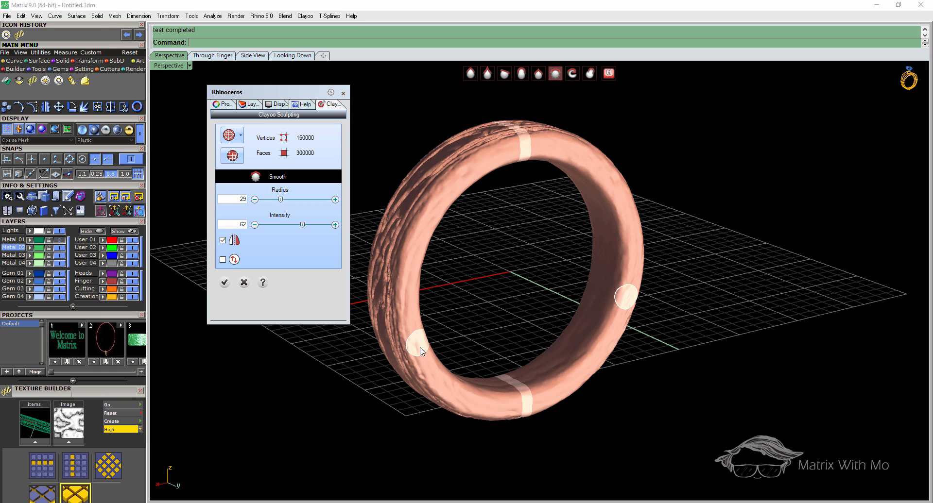
mouse_move(587, 383)
right_down()
mouse_move(681, 406)
mouse_move(664, 410)
mouse_move(707, 345)
mouse_move(668, 362)
mouse_move(658, 323)
mouse_move(602, 279)
mouse_move(408, 327)
mouse_move(512, 345)
mouse_move(549, 424)
mouse_move(672, 360)
mouse_move(687, 306)
mouse_move(788, 240)
mouse_move(710, 230)
mouse_move(723, 366)
mouse_move(765, 375)
mouse_move(732, 330)
right_up()
mouse_move(617, 193)
right_down()
mouse_move(588, 235)
mouse_move(704, 256)
mouse_move(764, 212)
mouse_move(795, 160)
mouse_move(856, 156)
mouse_move(708, 190)
mouse_move(648, 190)
mouse_move(716, 182)
mouse_move(650, 211)
mouse_move(708, 218)
mouse_move(622, 187)
right_up()
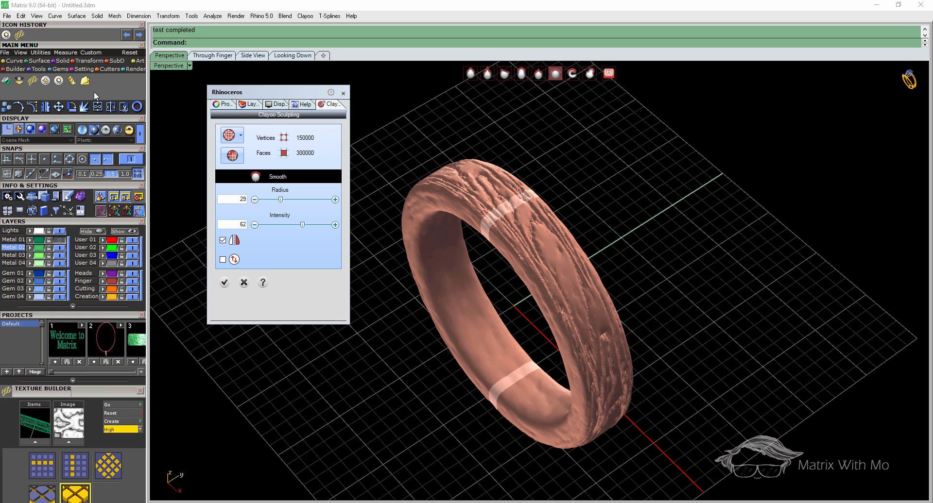
- End the Clayoo sculpting session, close its settings window and check the smoothed ring from several angles
click(59, 82)
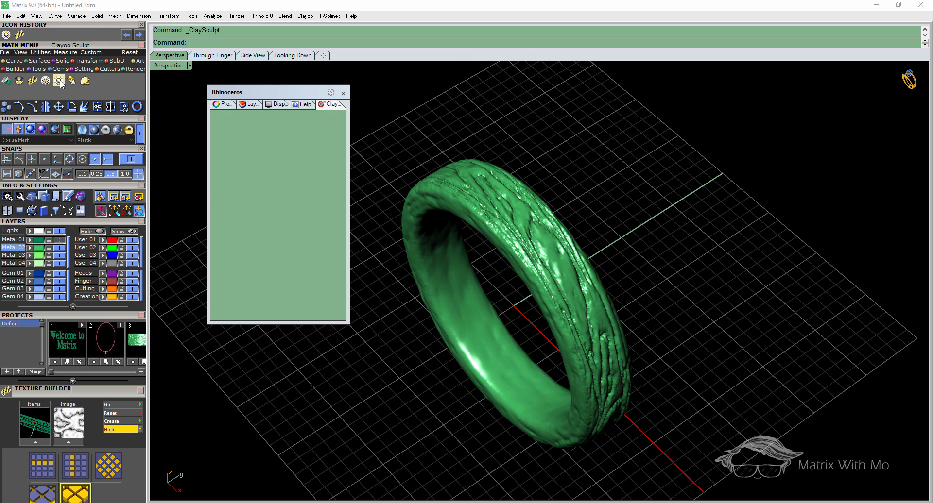
click(343, 94)
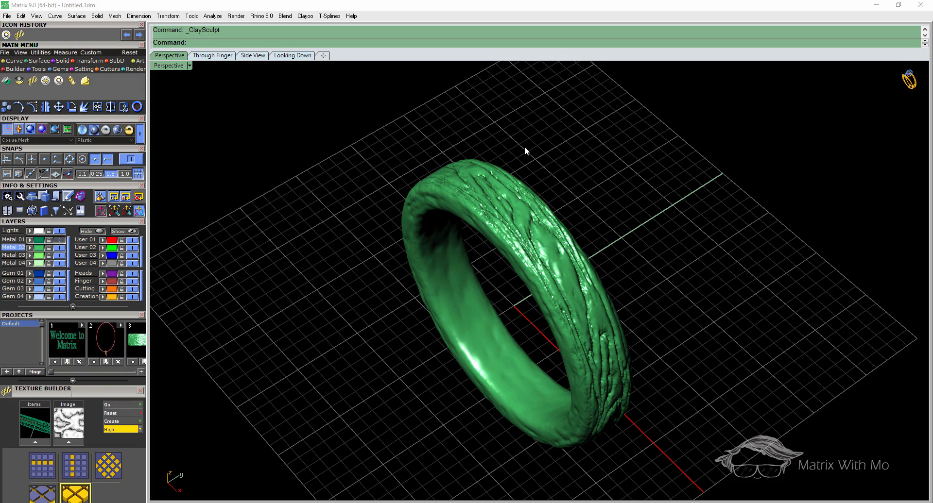
right_drag(525, 150, 503, 228)
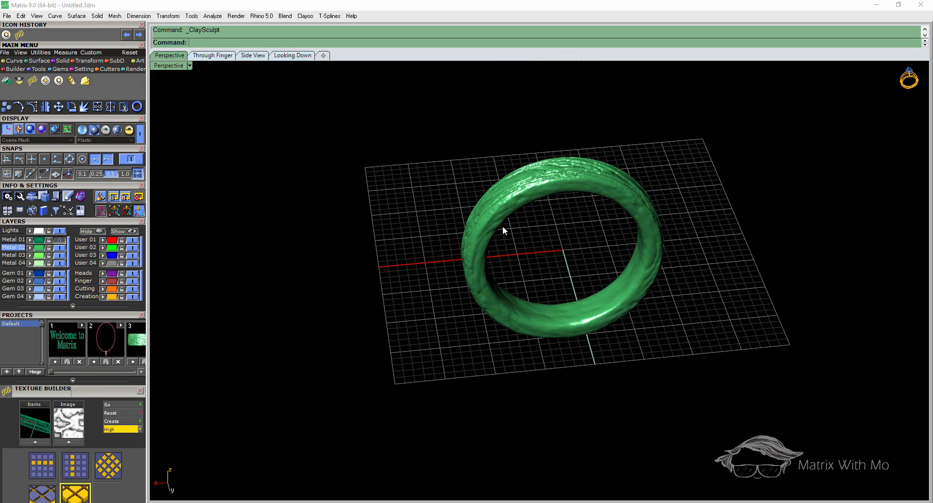
right_drag(706, 248, 679, 280)
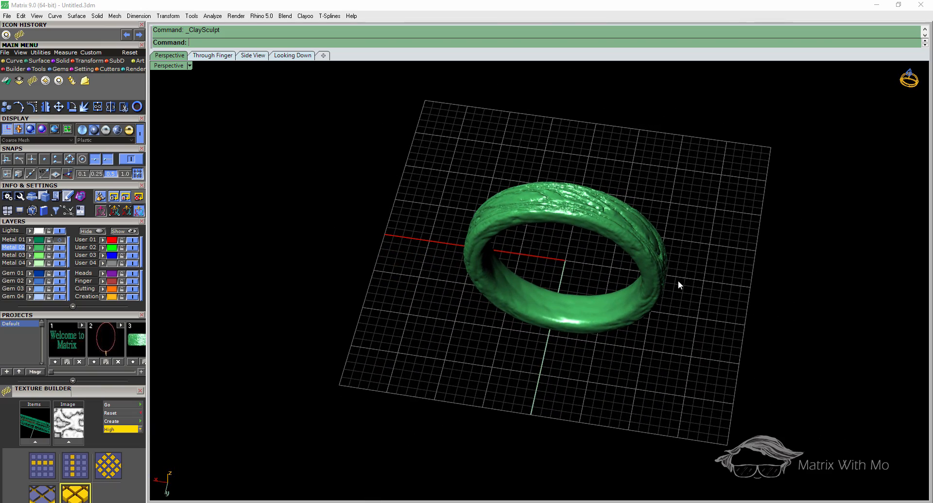